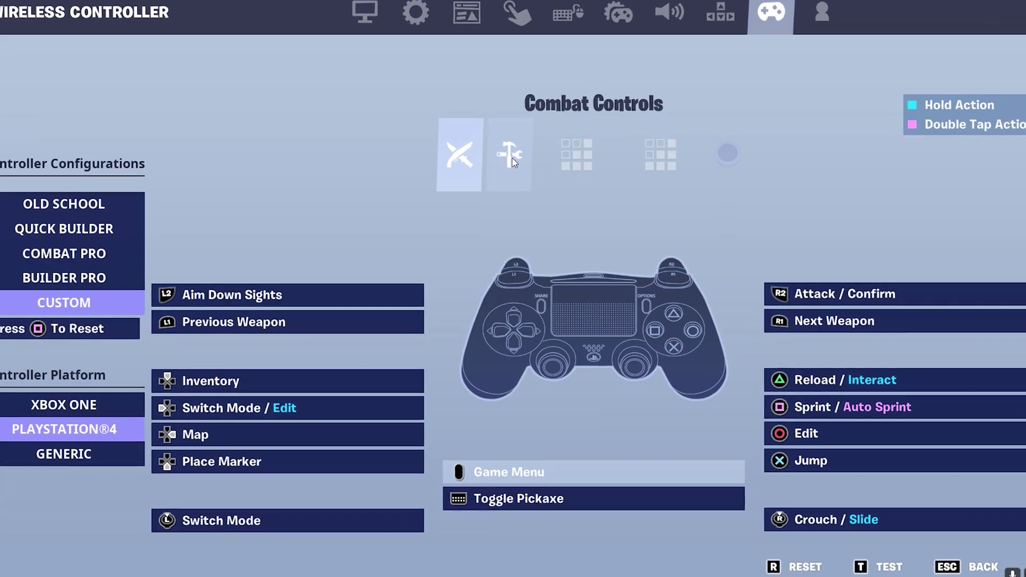
# View the Wireless Controller's Build, Edit and Ability control layouts one after another.
pyautogui.click(512, 159)
pyautogui.click(574, 163)
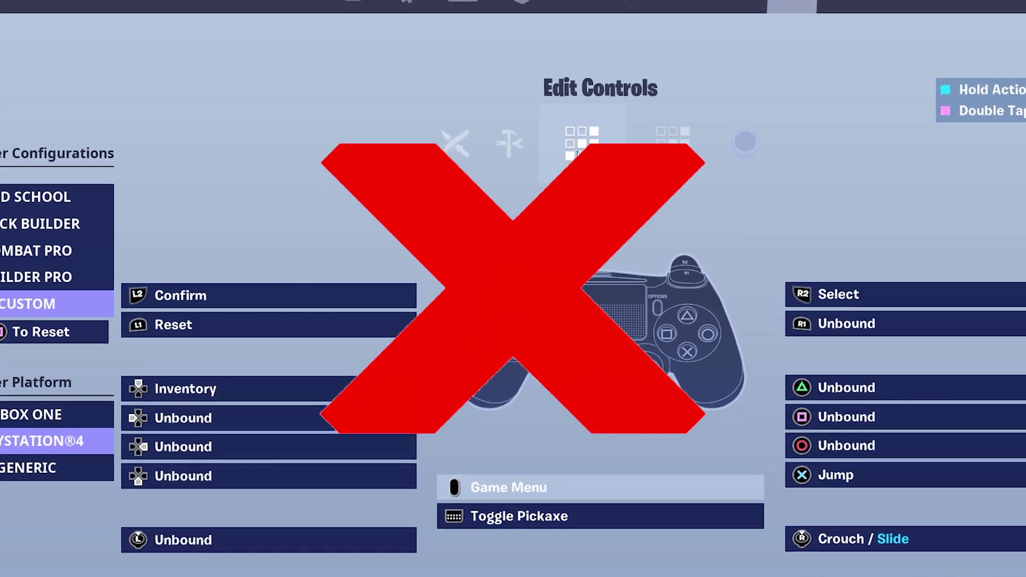
pyautogui.click(674, 147)
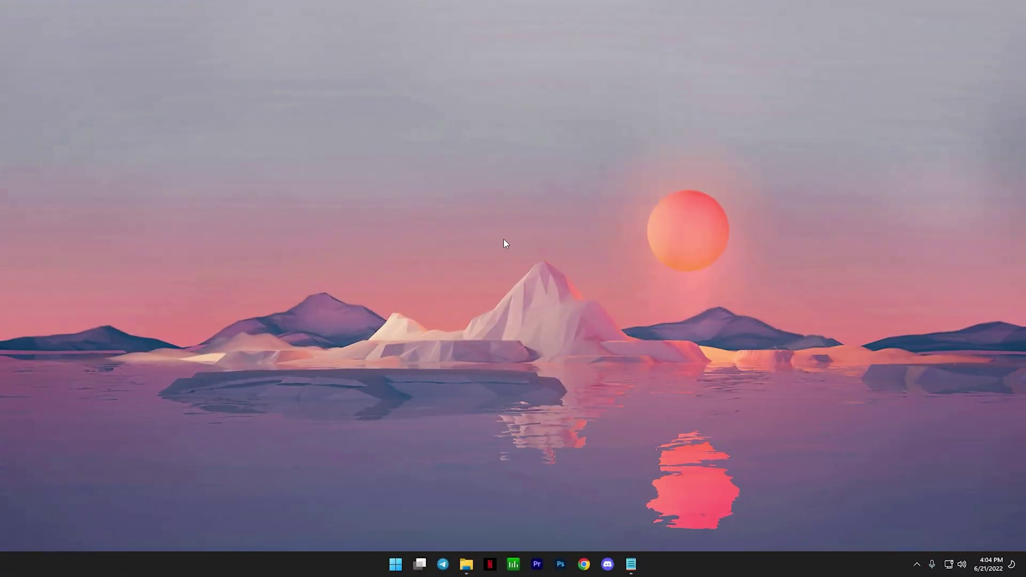
# Launch NVIDIA Control Panel from the desktop context menu and reach Manage 3D Settings.
pyautogui.rightClick(496, 298)
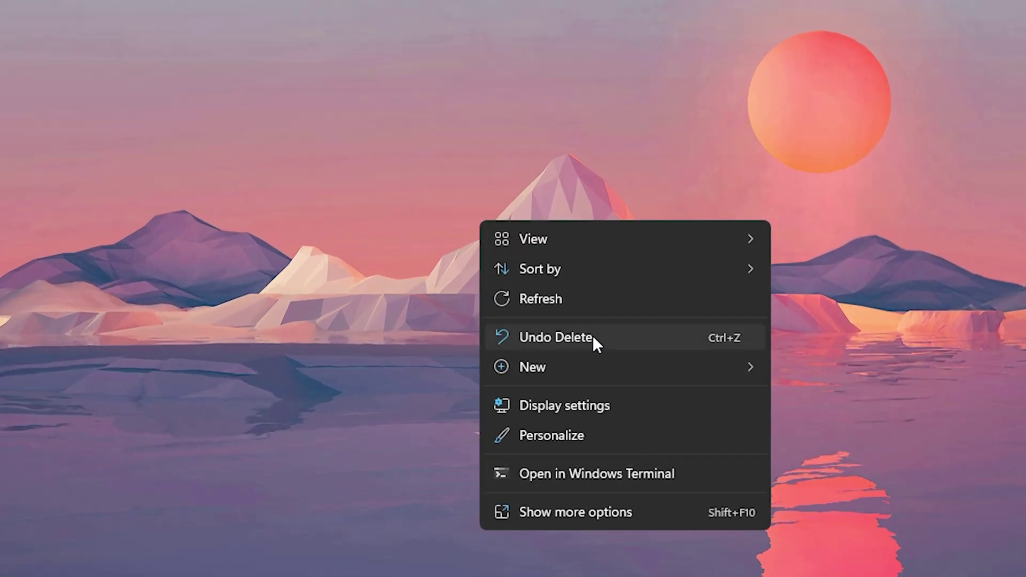
pyautogui.click(582, 515)
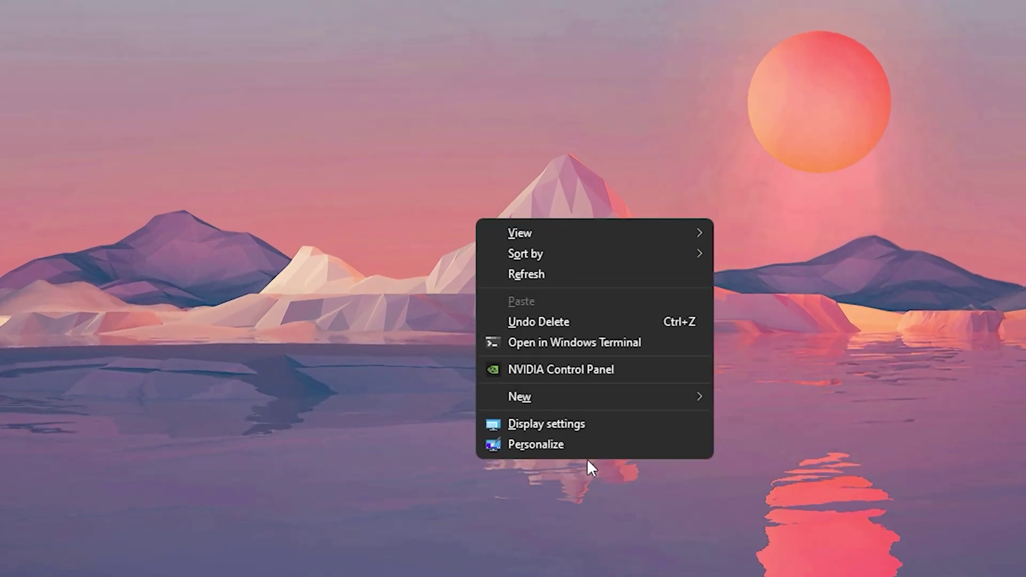
pyautogui.click(519, 367)
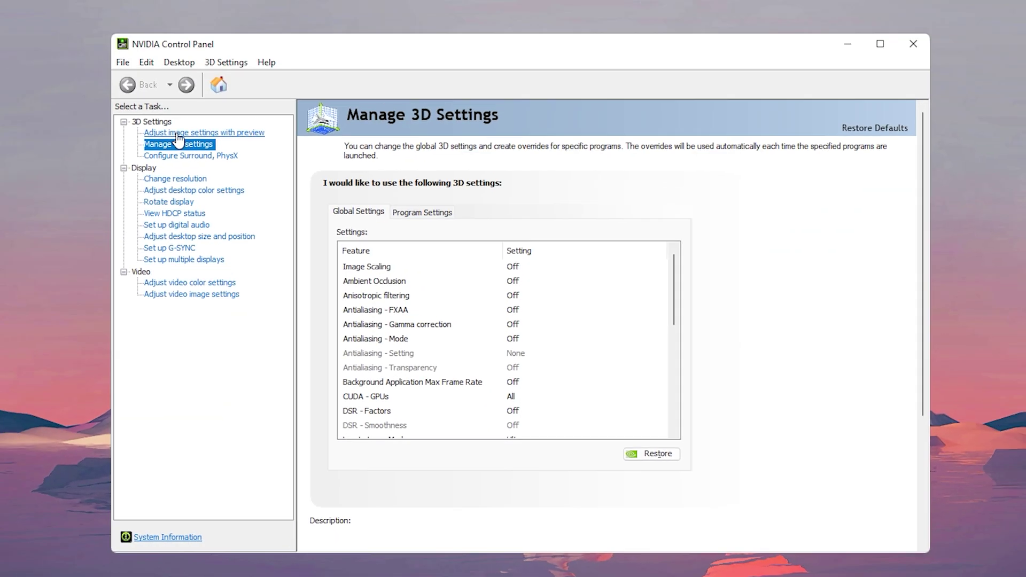
pyautogui.click(240, 138)
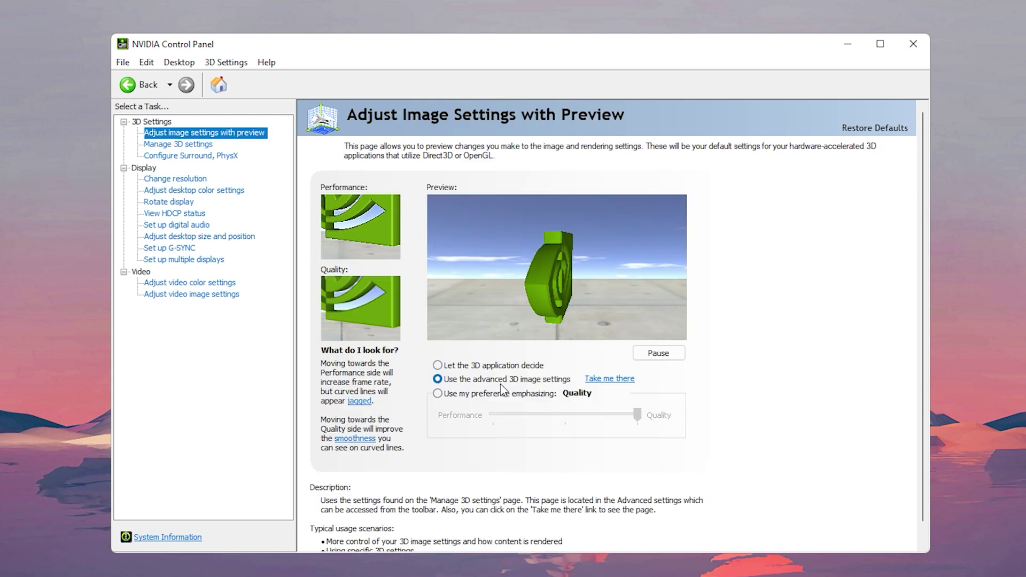
pyautogui.click(591, 381)
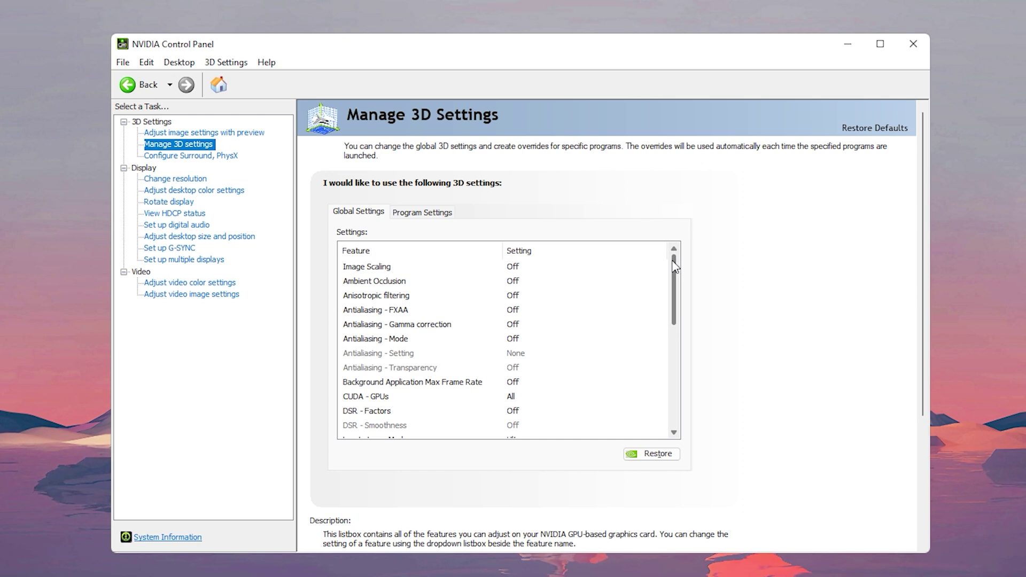
# Check that Background Application Max Frame Rate is Off in Global Settings.
pyautogui.moveTo(675, 271)
pyautogui.mouseDown()
pyautogui.moveTo(680, 393)
pyautogui.moveTo(674, 257)
pyautogui.mouseUp()
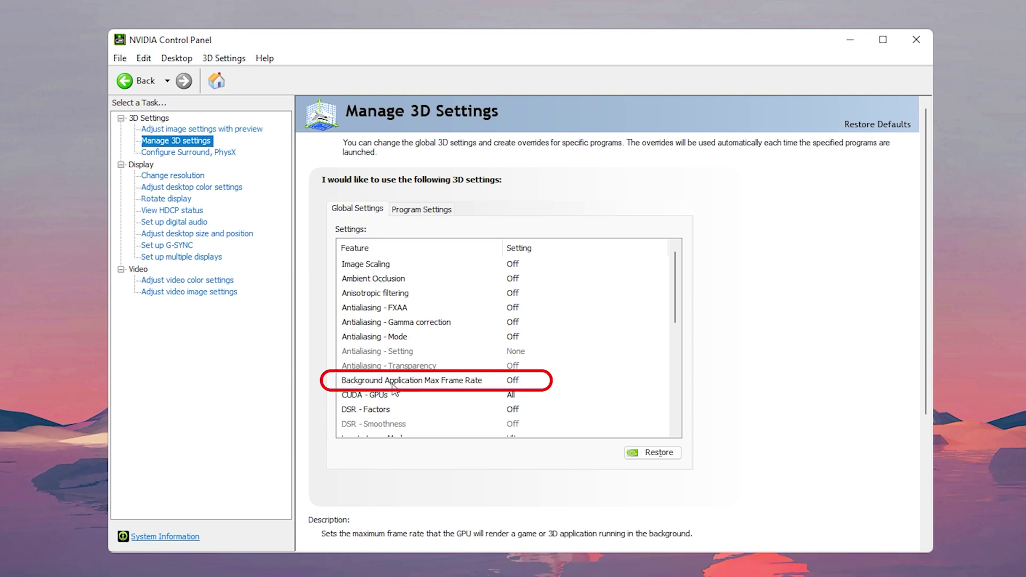
pyautogui.click(462, 383)
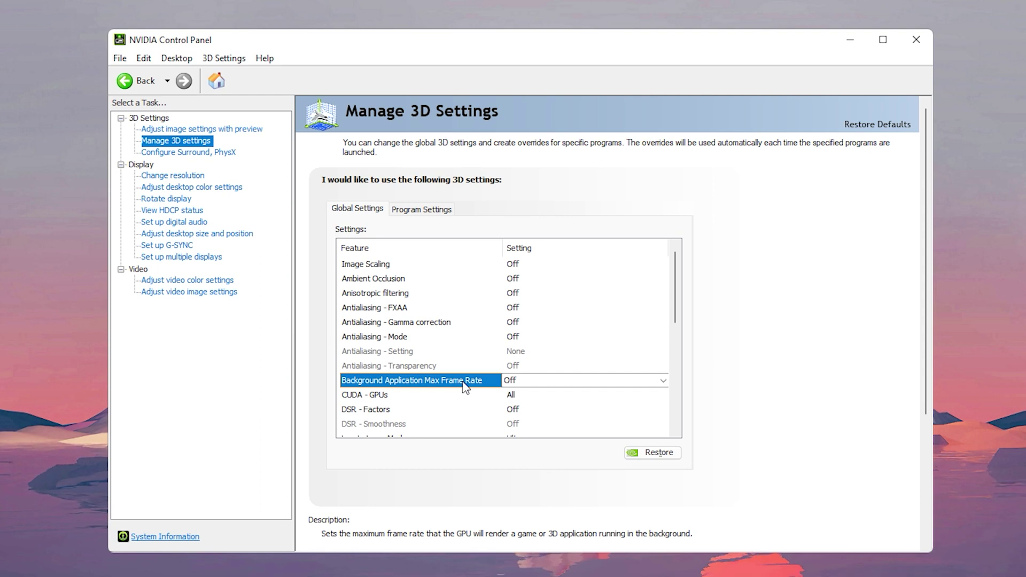
# Keep CUDA - GPUs at All with the GeForce RTX 3060 checked, then select DSR - Factors.
pyautogui.scroll(-3, 374, 286)
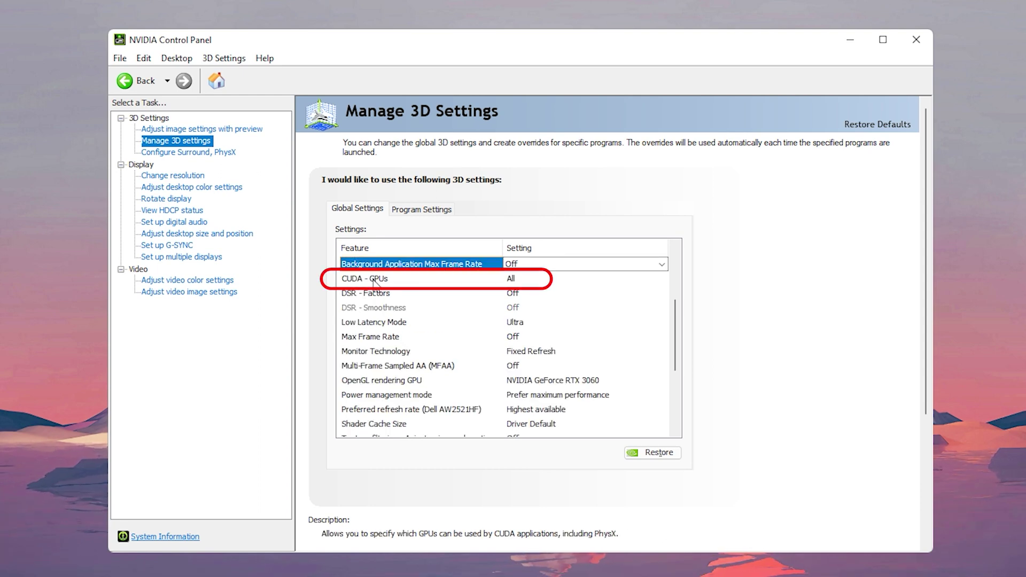
pyautogui.click(533, 279)
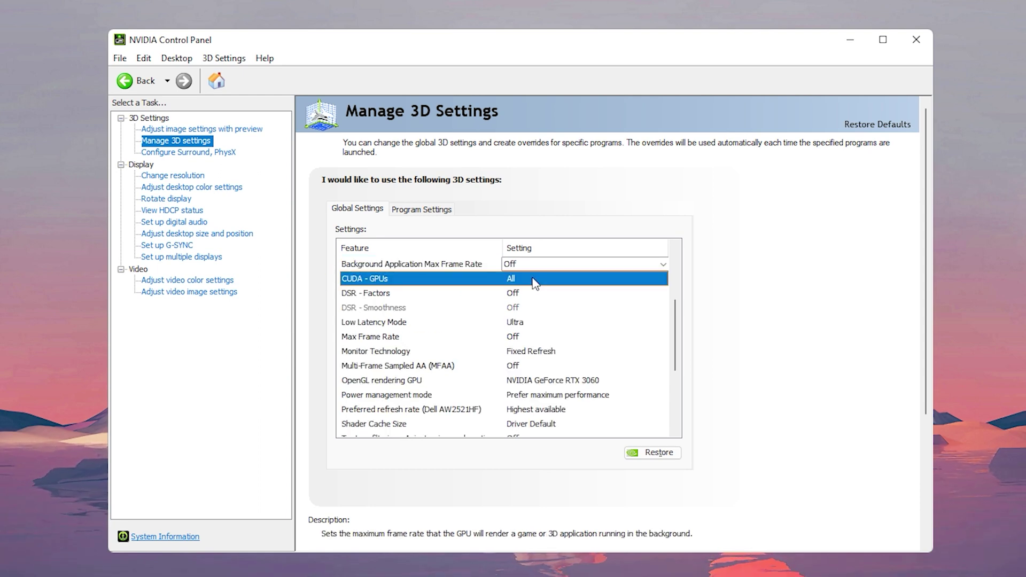
pyautogui.click(535, 279)
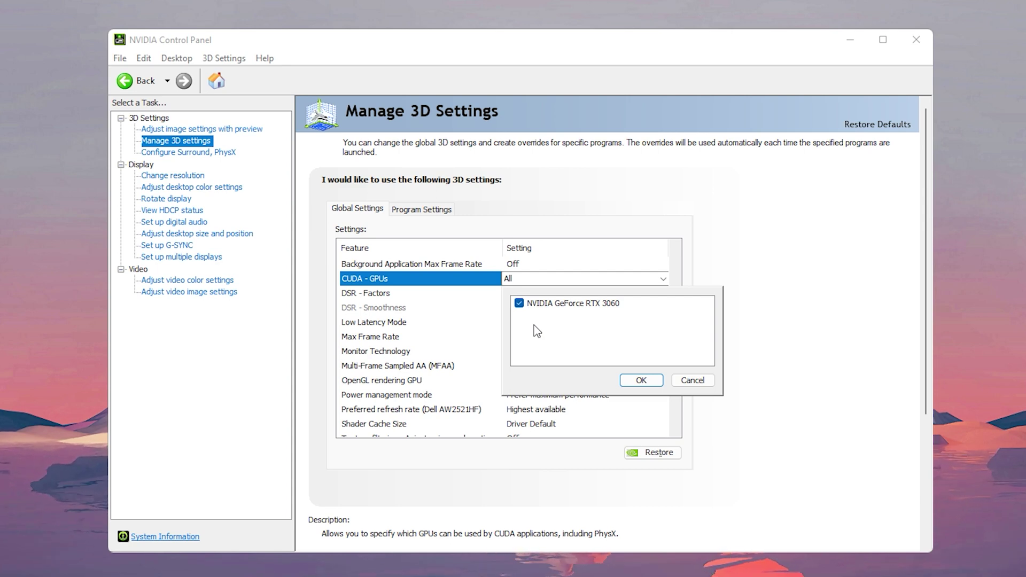
pyautogui.press('Return')
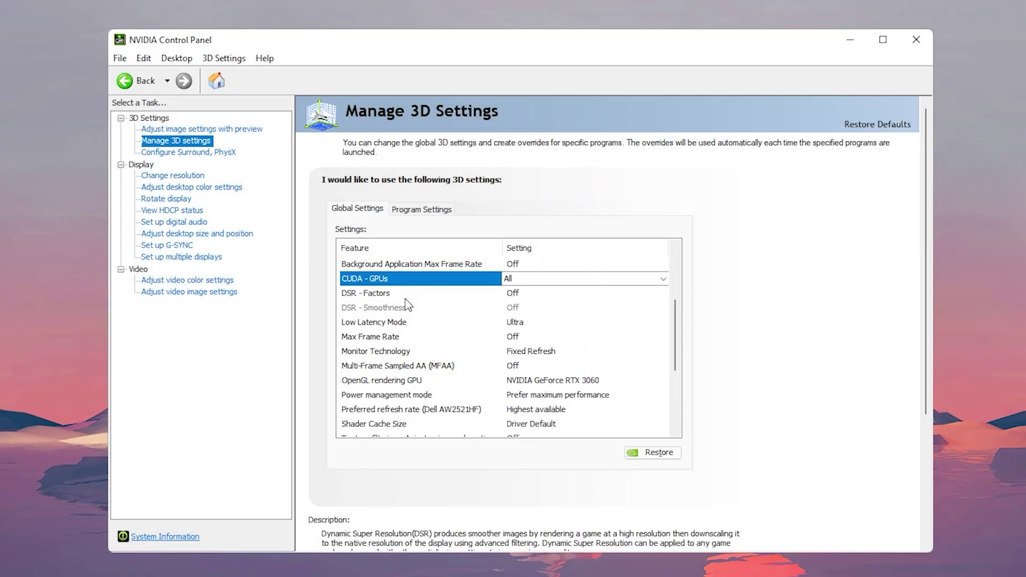
pyautogui.click(406, 297)
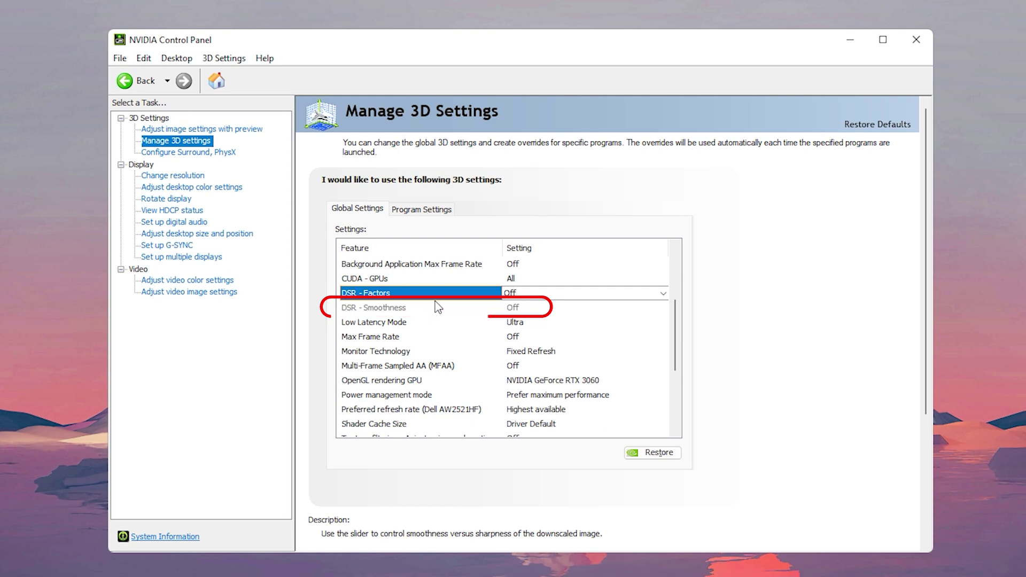
# Leave DSR - Factors Off and Low Latency Mode at Ultra, then select OpenGL rendering GPU.
pyautogui.click(393, 323)
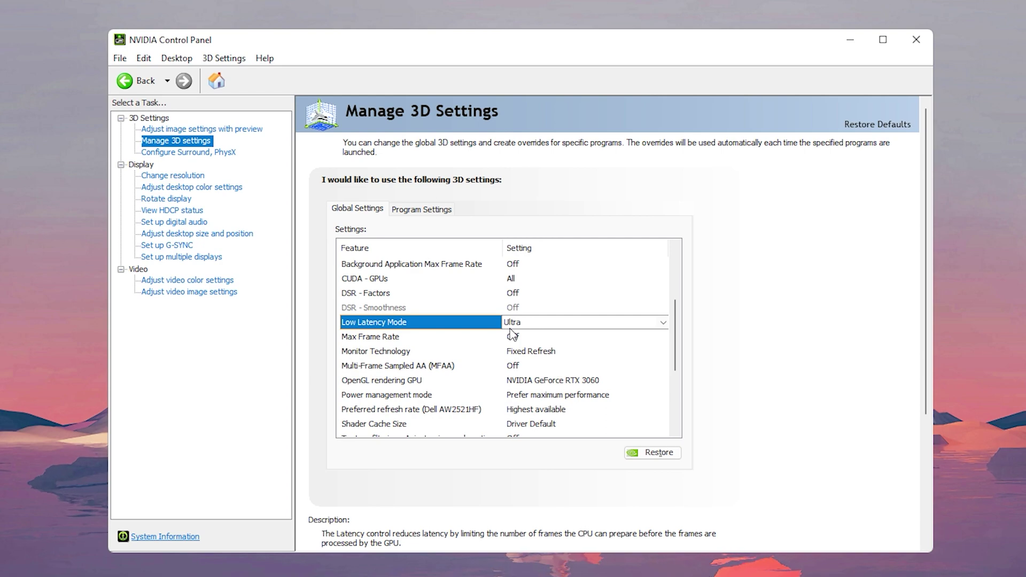
pyautogui.scroll(-5, 520, 274)
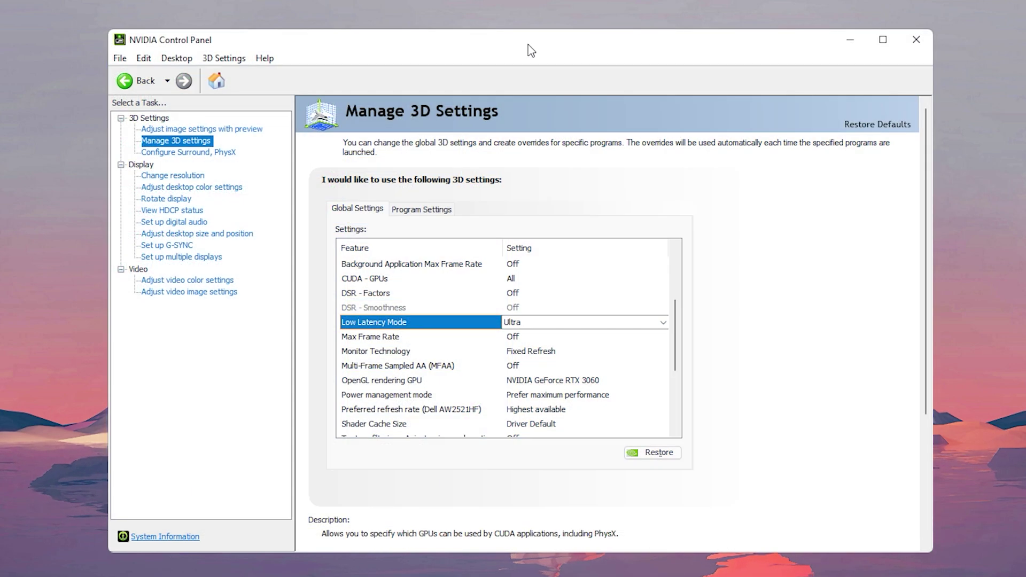
pyautogui.click(675, 432)
pyautogui.click(675, 433)
pyautogui.click(675, 433)
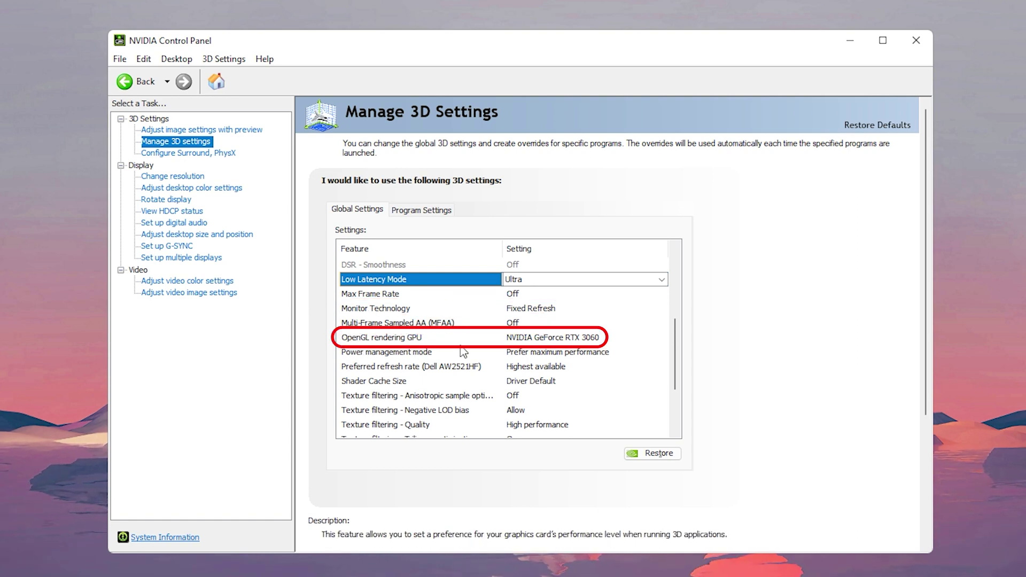
pyautogui.click(492, 337)
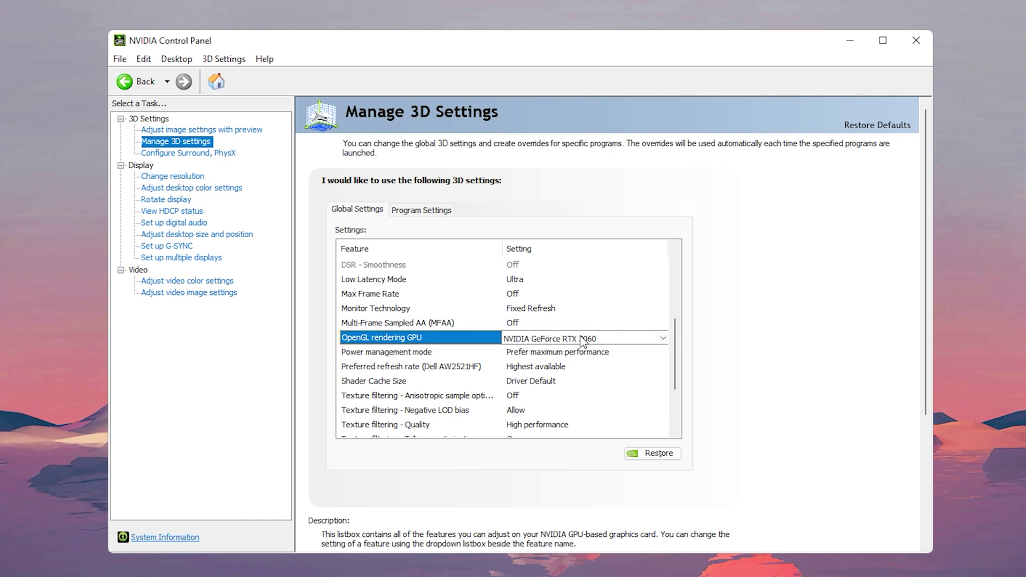
# Change Power management mode from Normal to Prefer maximum performance.
pyautogui.click(537, 352)
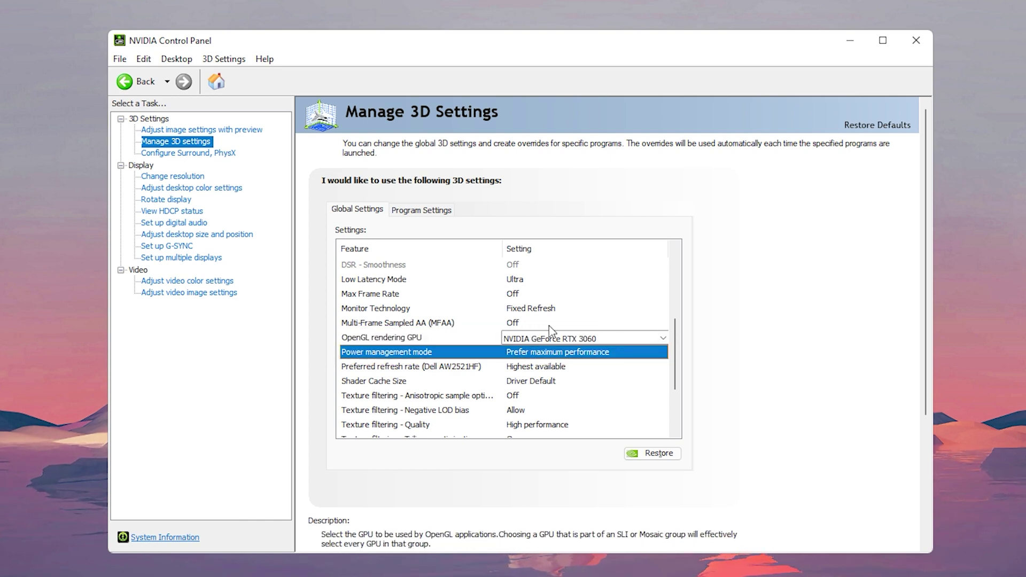
pyautogui.click(540, 352)
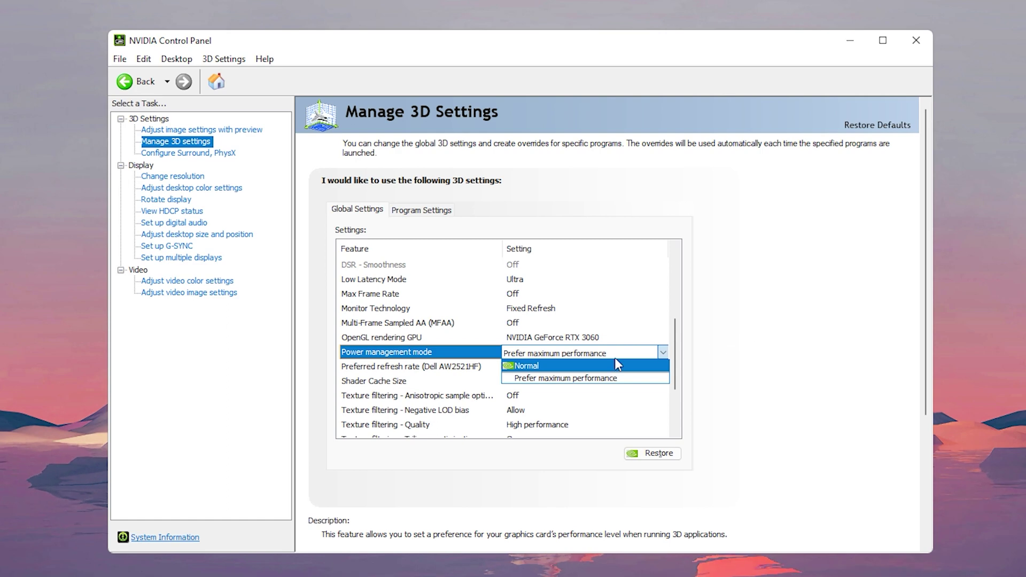
pyautogui.click(533, 368)
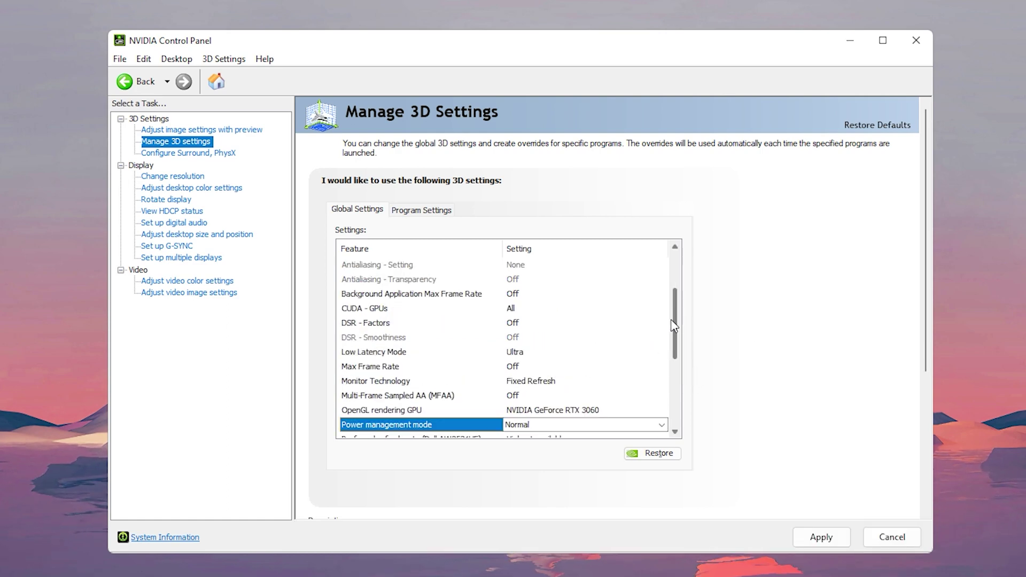
pyautogui.scroll(-3, 676, 324)
pyautogui.click(570, 384)
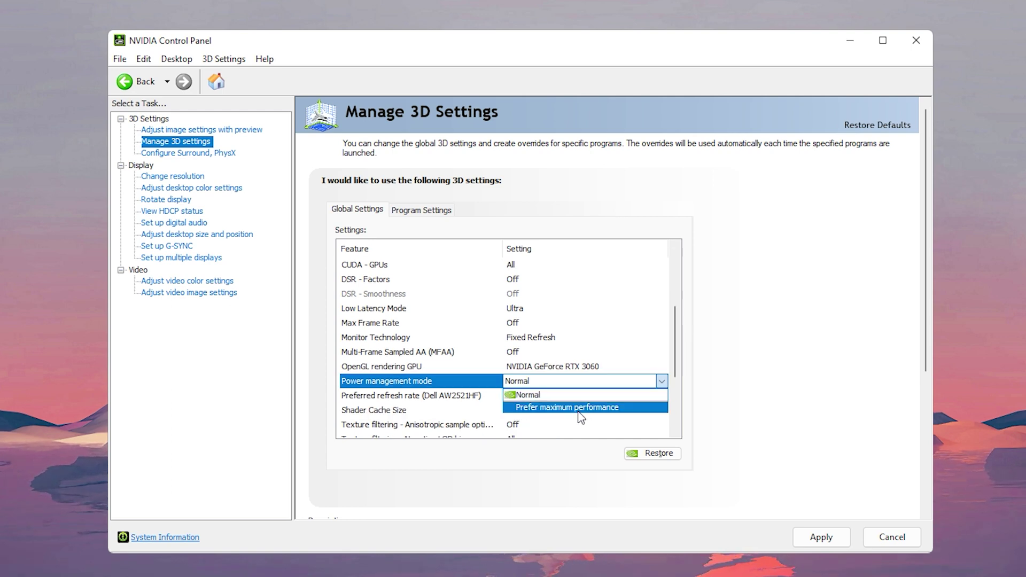
pyautogui.click(549, 409)
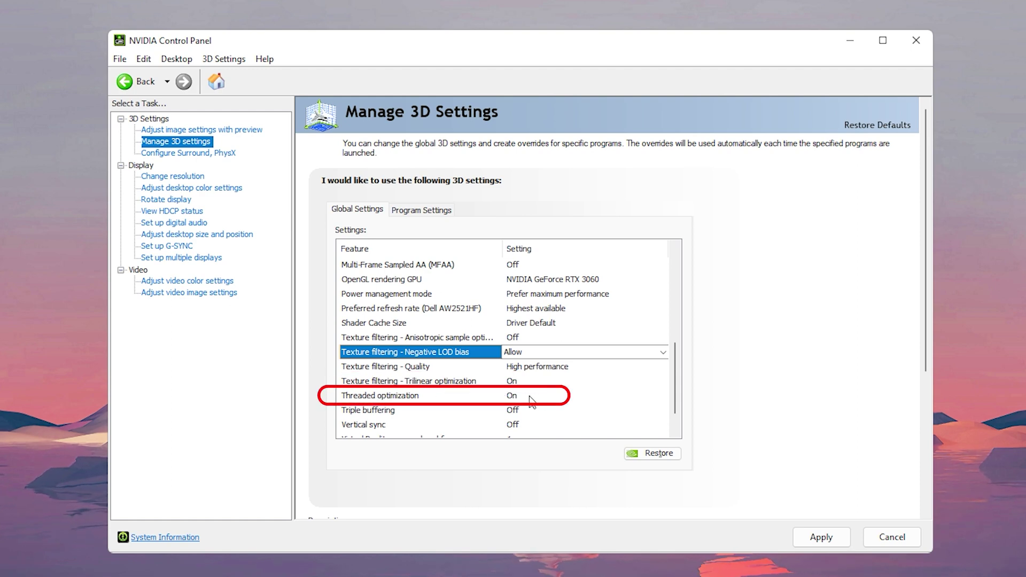
# Review the remaining rows down to Virtual Reality and apply the global 3D settings.
pyautogui.scroll(-1, 428, 402)
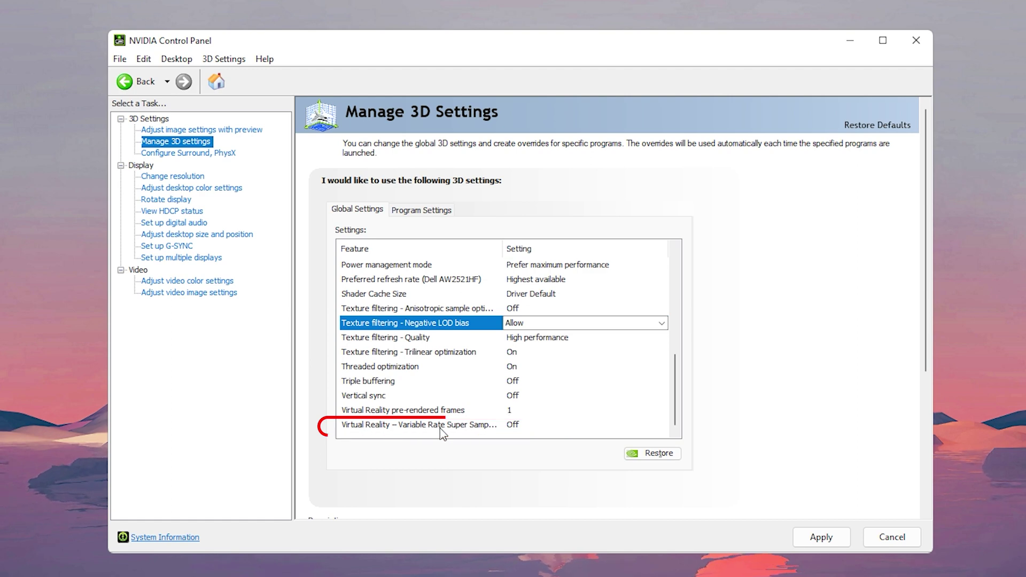
pyautogui.click(523, 426)
pyautogui.moveTo(674, 389); pyautogui.dragTo(670, 288)
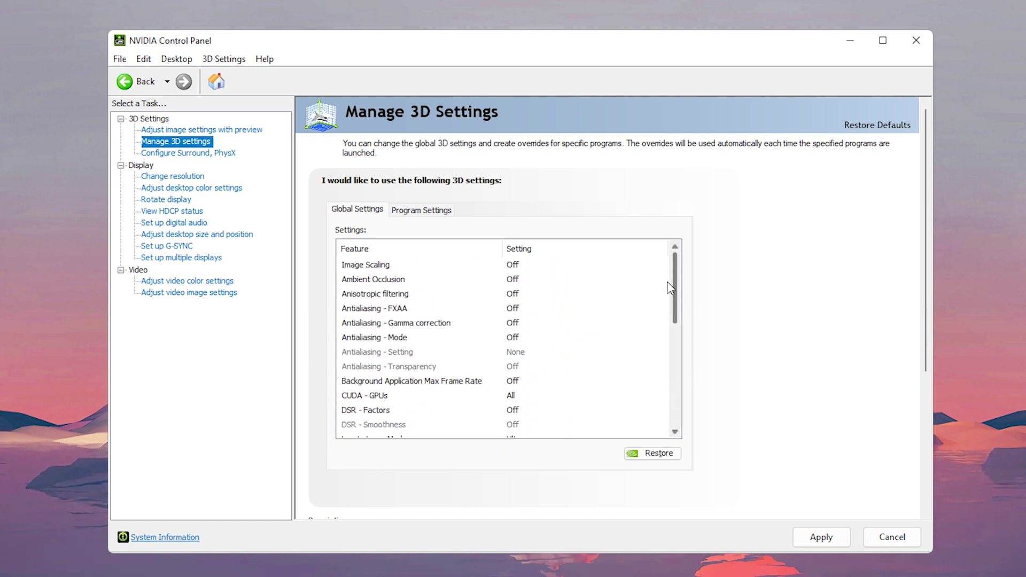
pyautogui.click(813, 539)
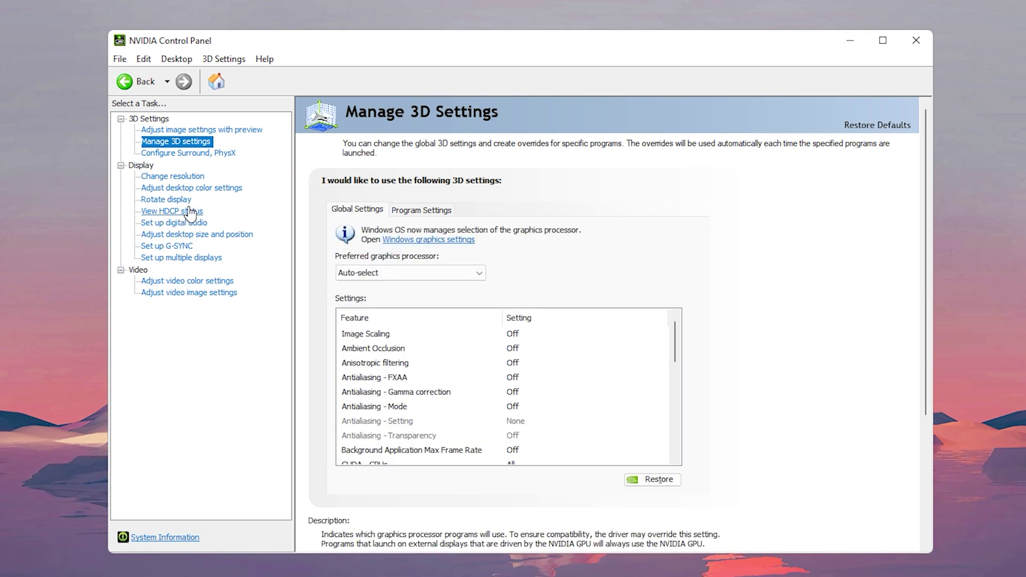
# Drag the Gamma slider on Adjust Desktop Color Settings from 1.00 to 1.20.
pyautogui.click(188, 188)
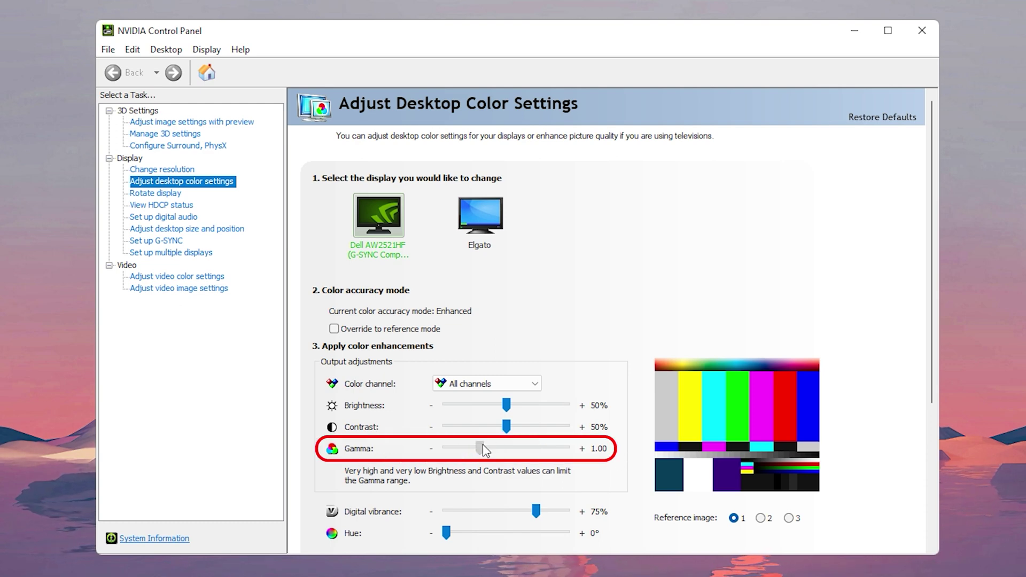
pyautogui.moveTo(483, 450); pyautogui.dragTo(492, 449)
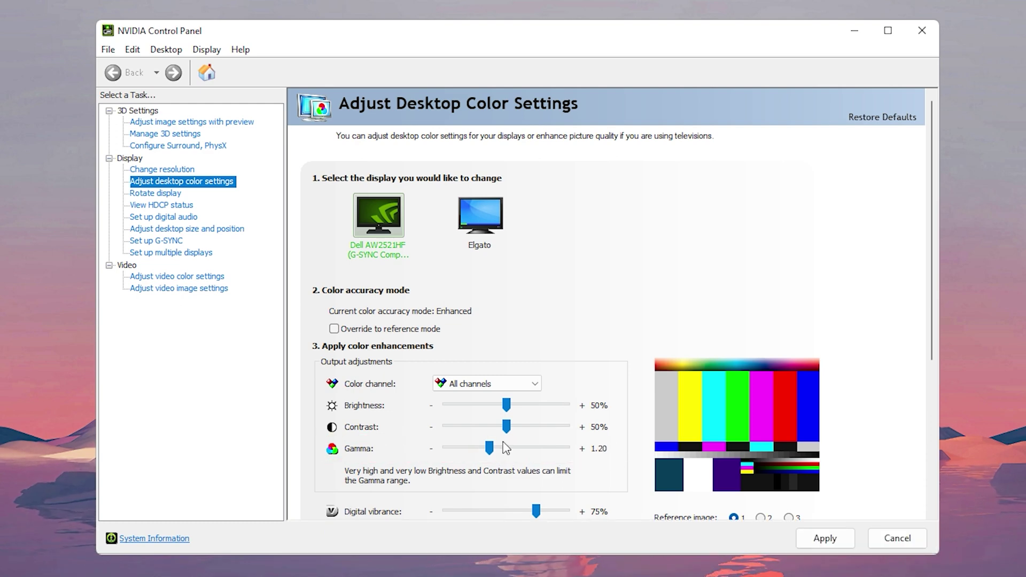